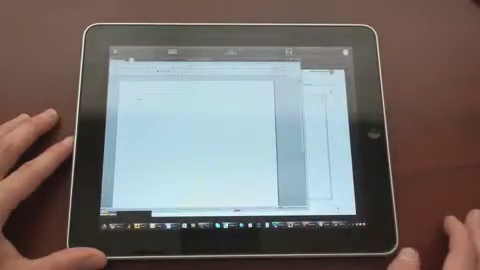
{"action": "scroll", "coordinate": [230, 150], "scroll_direction": "up", "scroll_amount": 3}
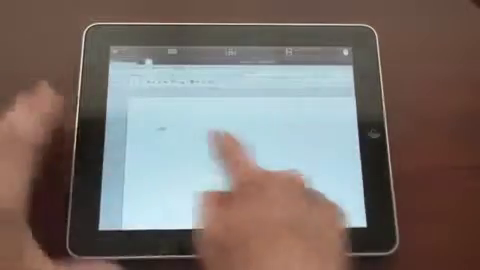
Pan the remote view to the Windows taskbar and raise the small message dialog
{"action": "left_click_drag", "start_coordinate": [240, 180], "coordinate": [230, 120]}
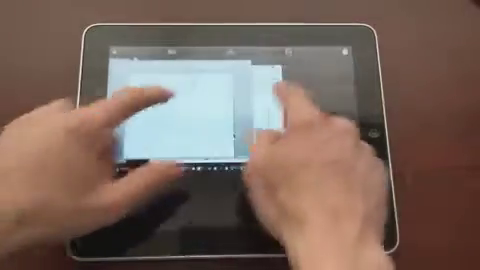
{"action": "scroll", "coordinate": [230, 140], "scroll_direction": "up", "scroll_amount": 3}
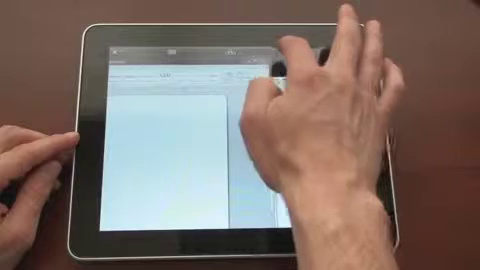
{"action": "left_click", "coordinate": [290, 75]}
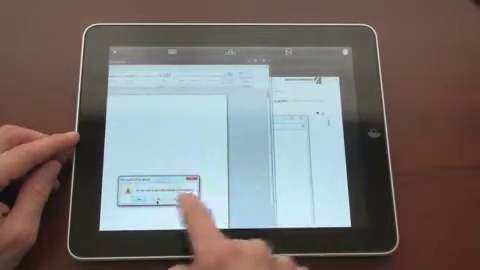
Dismiss the message dialog and zoom out to the whole remote desktop
{"action": "left_click", "coordinate": [160, 200]}
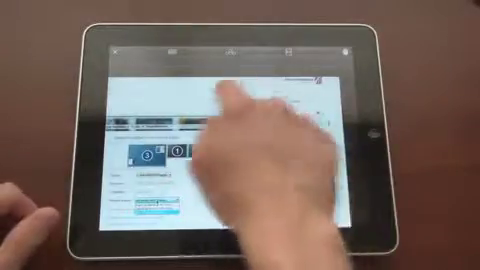
{"action": "left_click_drag", "start_coordinate": [140, 200], "coordinate": [170, 180]}
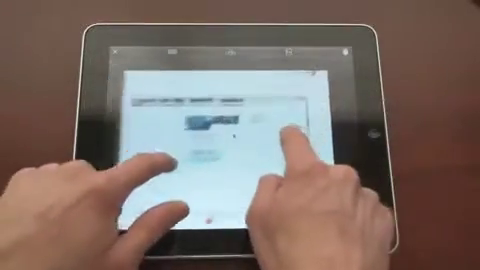
{"action": "left_click_drag", "start_coordinate": [290, 140], "coordinate": [260, 100]}
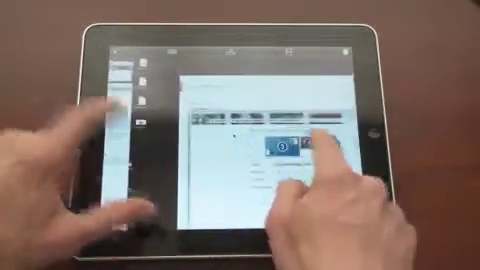
Open the music library's album grid and show one album's track list
{"action": "left_click", "coordinate": [235, 115]}
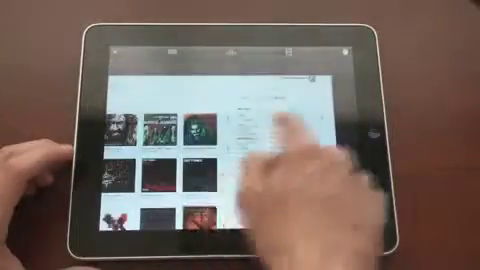
{"action": "left_click", "coordinate": [270, 130]}
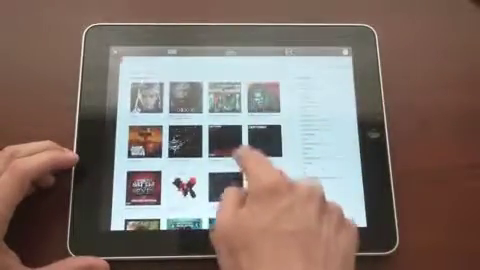
{"action": "scroll", "coordinate": [220, 150], "scroll_direction": "down", "scroll_amount": 2}
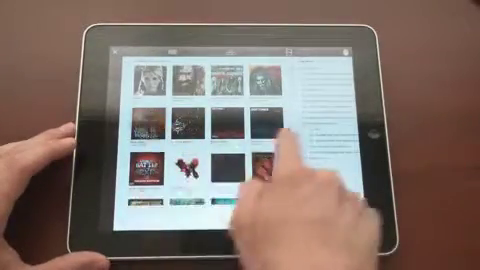
{"action": "left_click", "coordinate": [268, 168]}
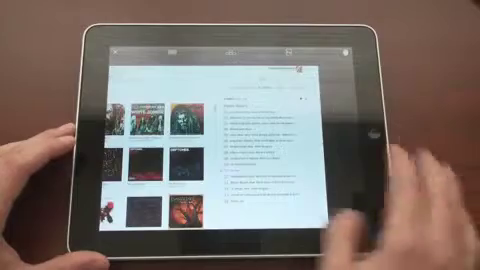
{"action": "scroll", "coordinate": [230, 160], "scroll_direction": "down", "scroll_amount": 3}
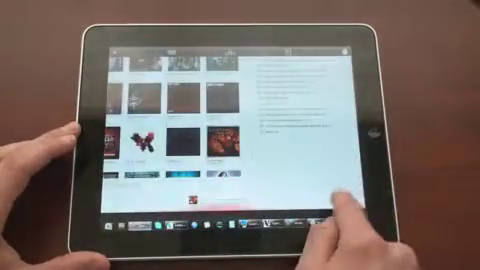
Close the album's track list and bring up the keyboard in the blank document
{"action": "left_click", "coordinate": [255, 185]}
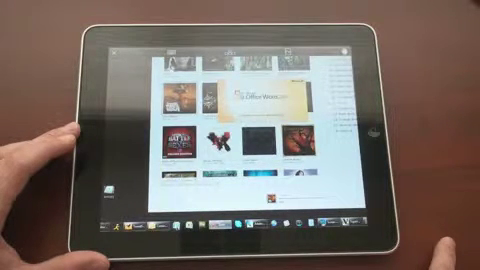
{"action": "left_click", "coordinate": [255, 225]}
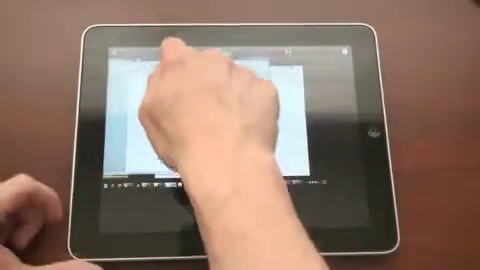
{"action": "left_click", "coordinate": [175, 90]}
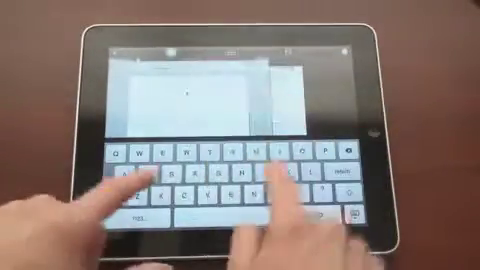